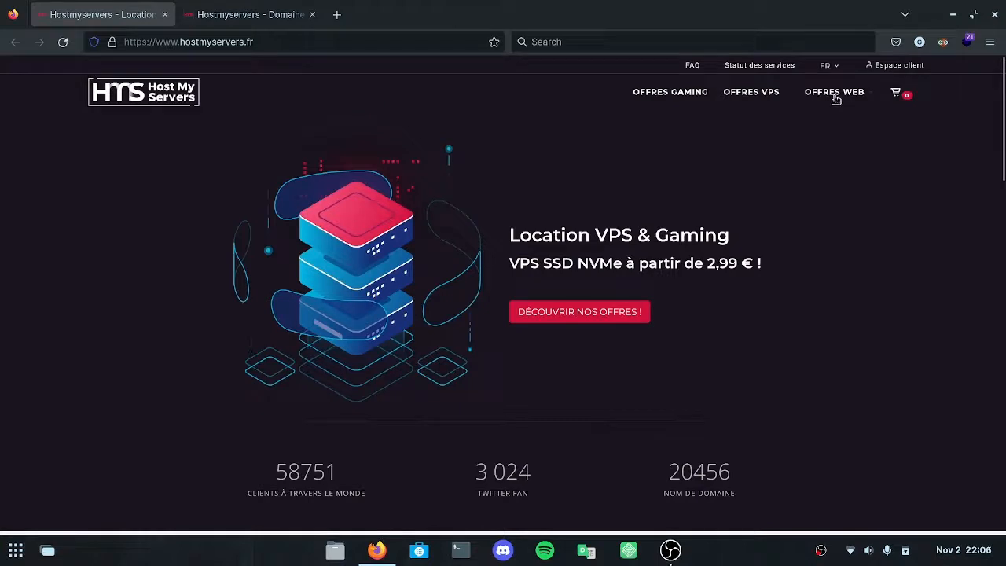
Open the domain name offers and check which extensions are available for "plutonium".
mouse_move(835, 96)
left_click(831, 123)
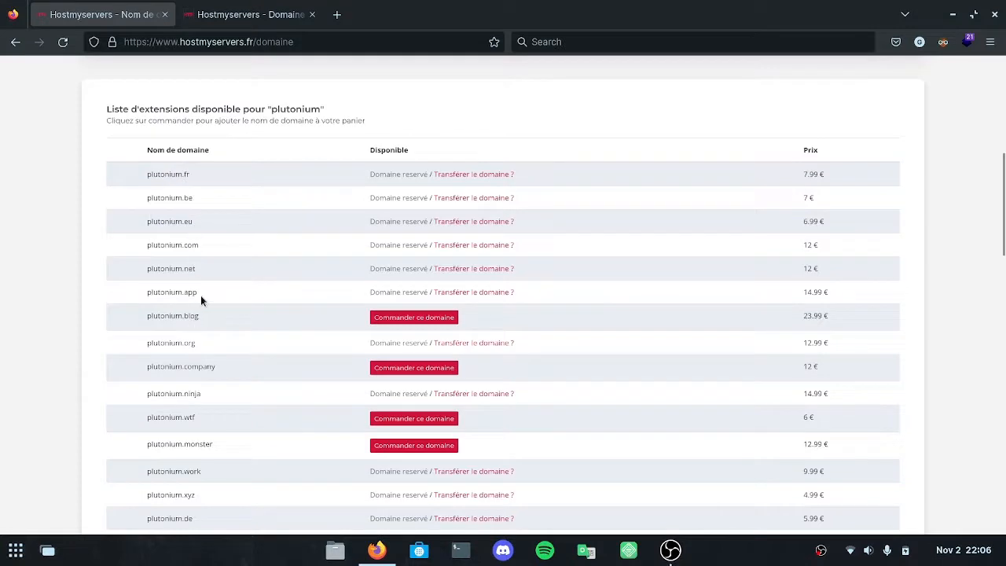
Switch to the horizonmc.eu domain management page and open its DNS records.
left_click(238, 14)
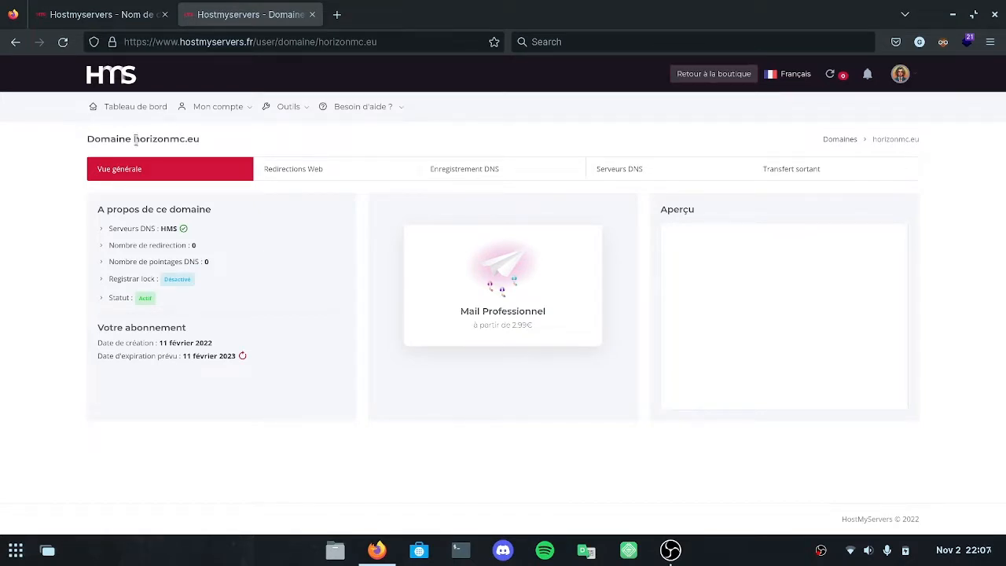
left_click_drag(135, 139, 210, 137)
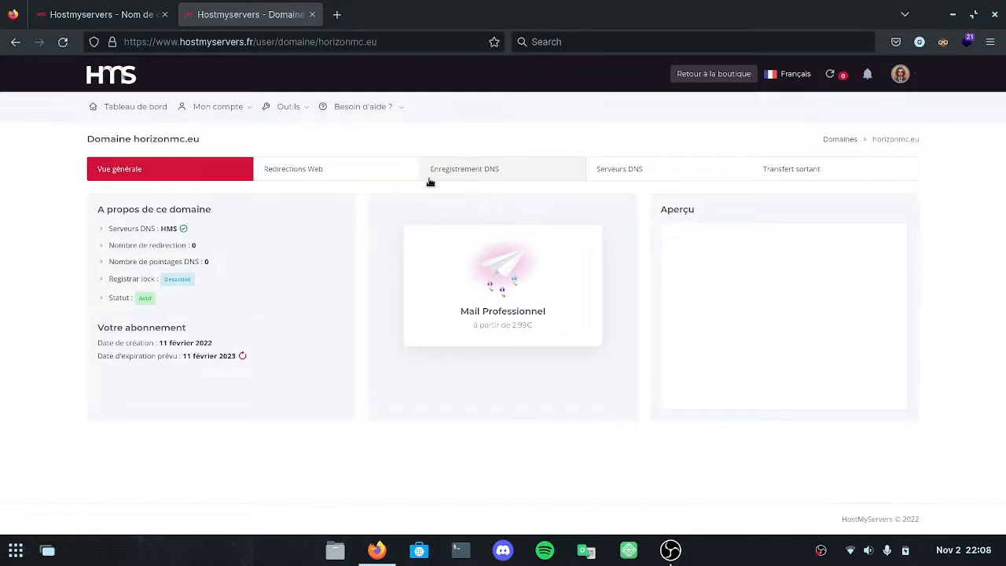
left_click(496, 176)
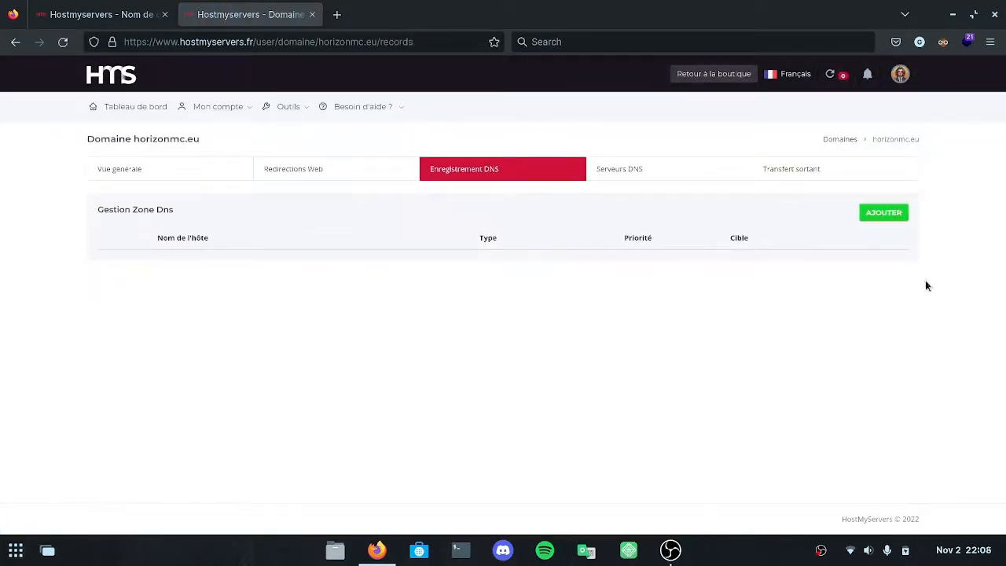
Start a new DNS record for horizonmc.eu with the host name play.
left_click(884, 213)
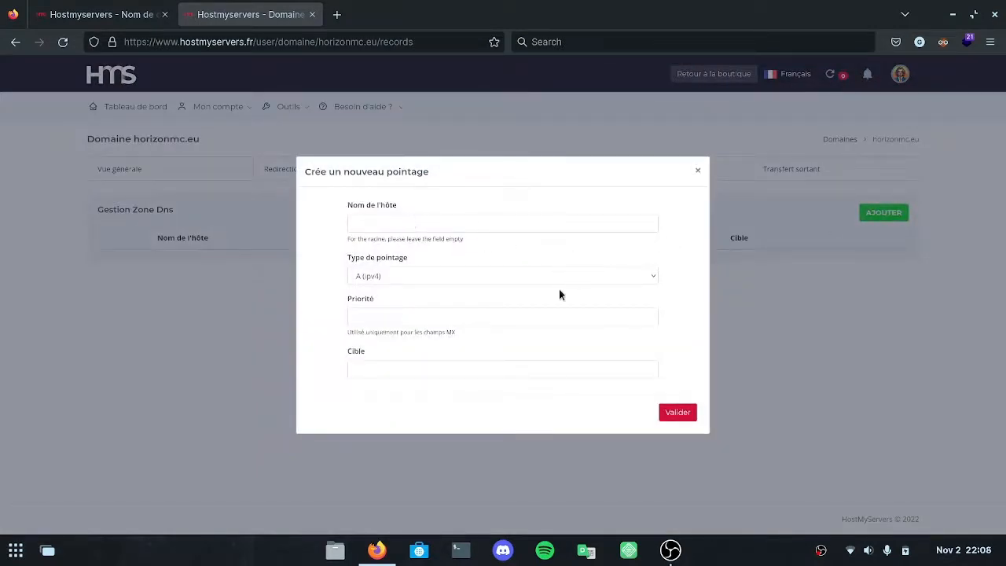
left_click(402, 227)
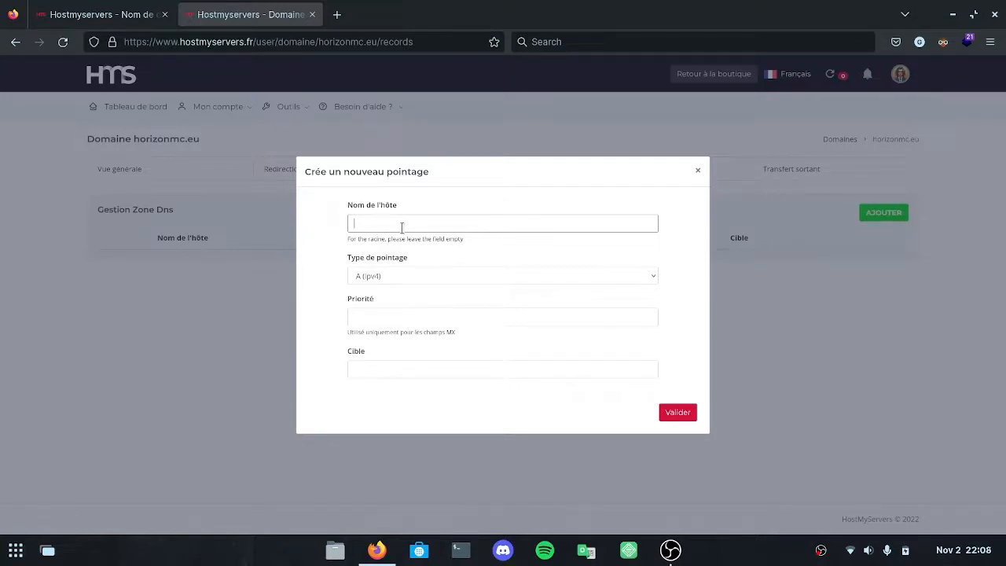
type("play")
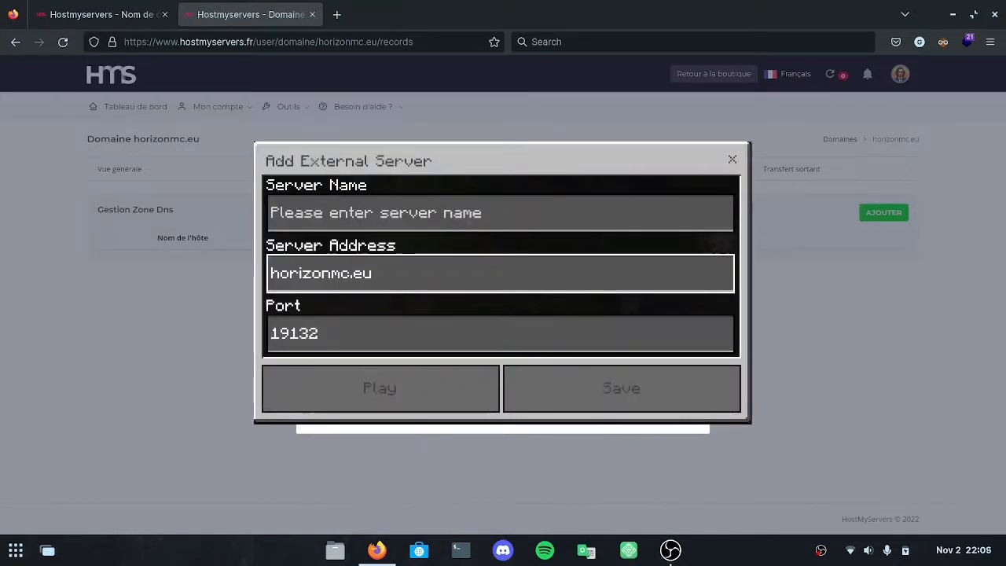
left_click(397, 200)
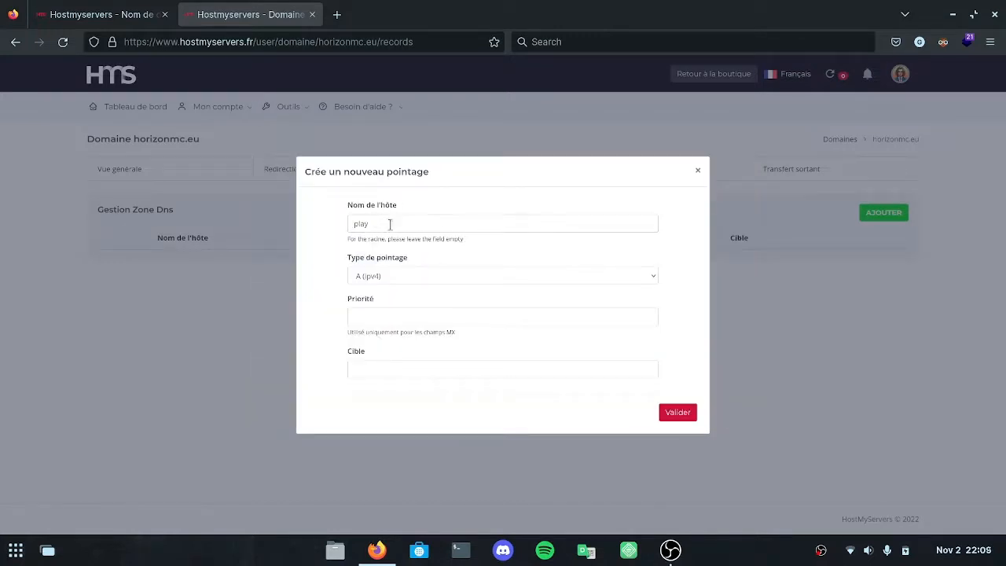
left_click_drag(388, 223, 307, 223)
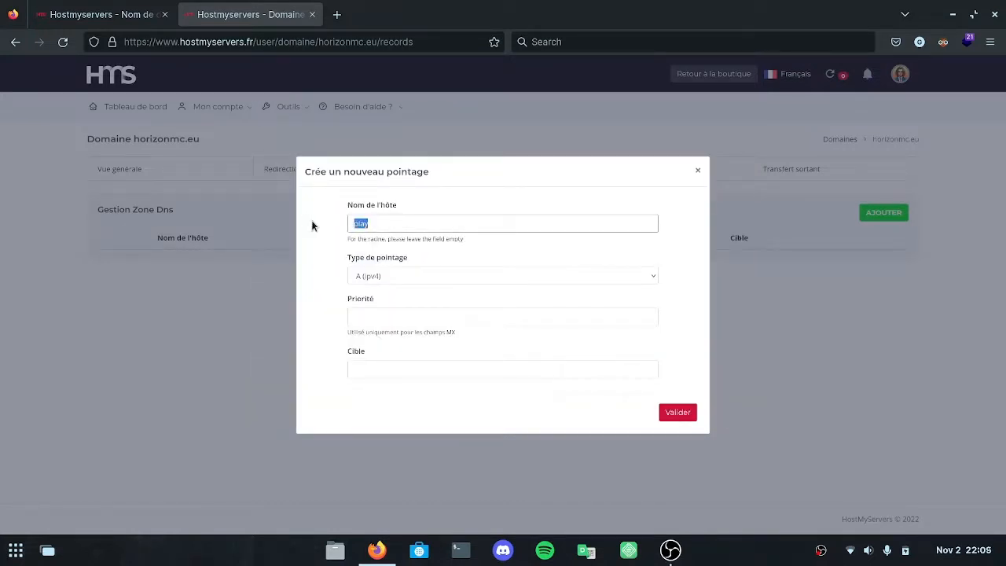
key("BackSpace")
type("play")
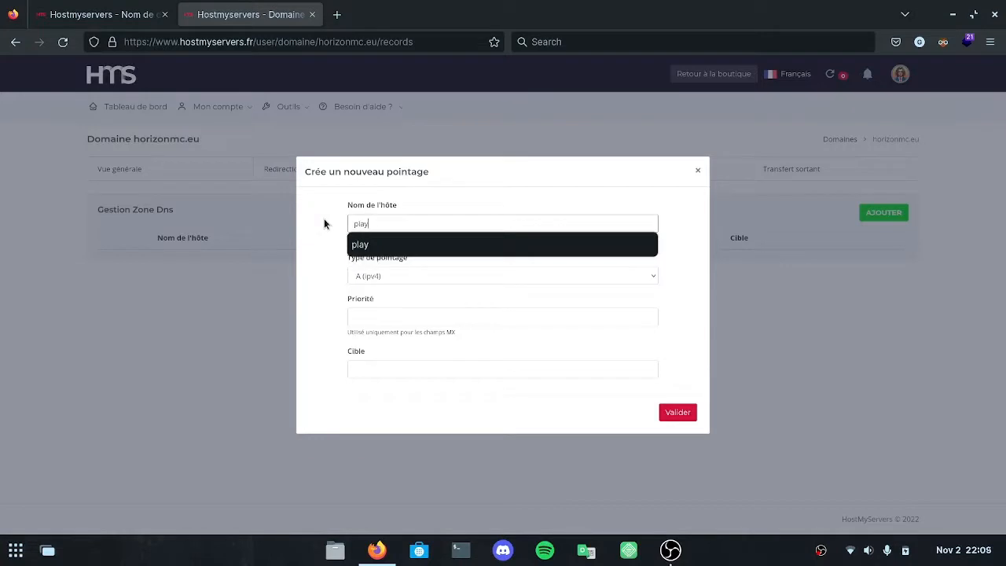
left_click(324, 219)
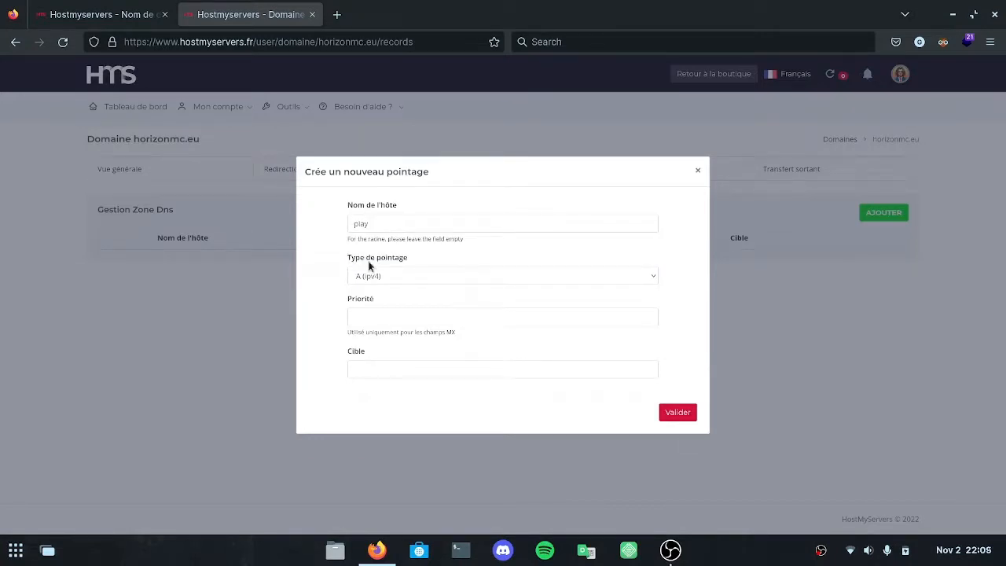
Set the new record's type to CNAME and its target to g10.hmserv.eu.
left_click(380, 279)
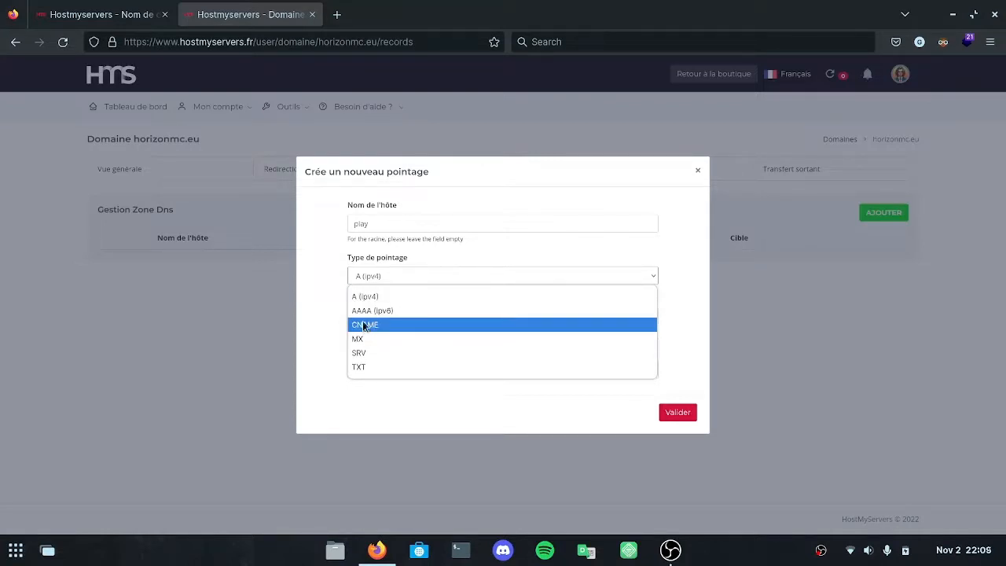
left_click(366, 294)
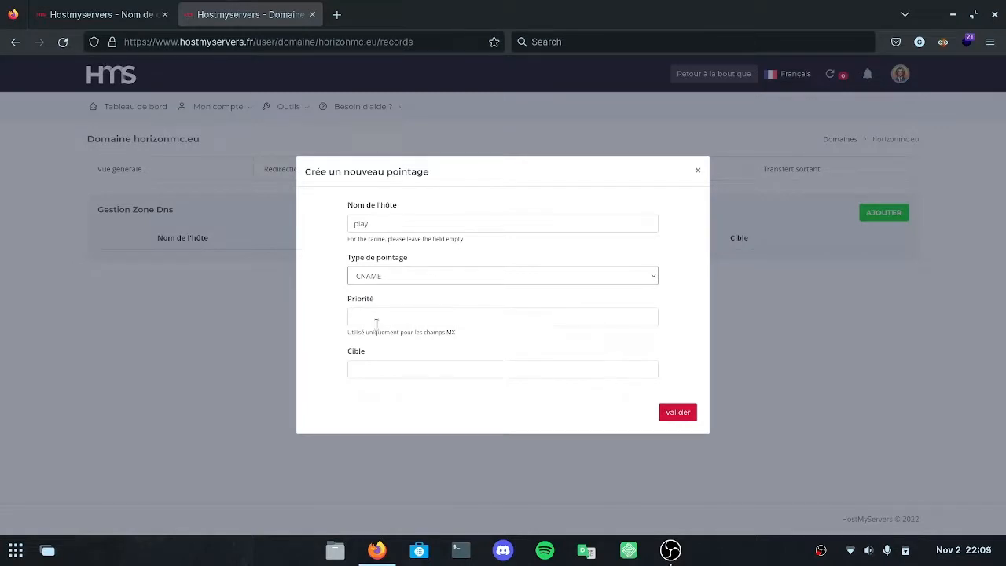
left_click(372, 276)
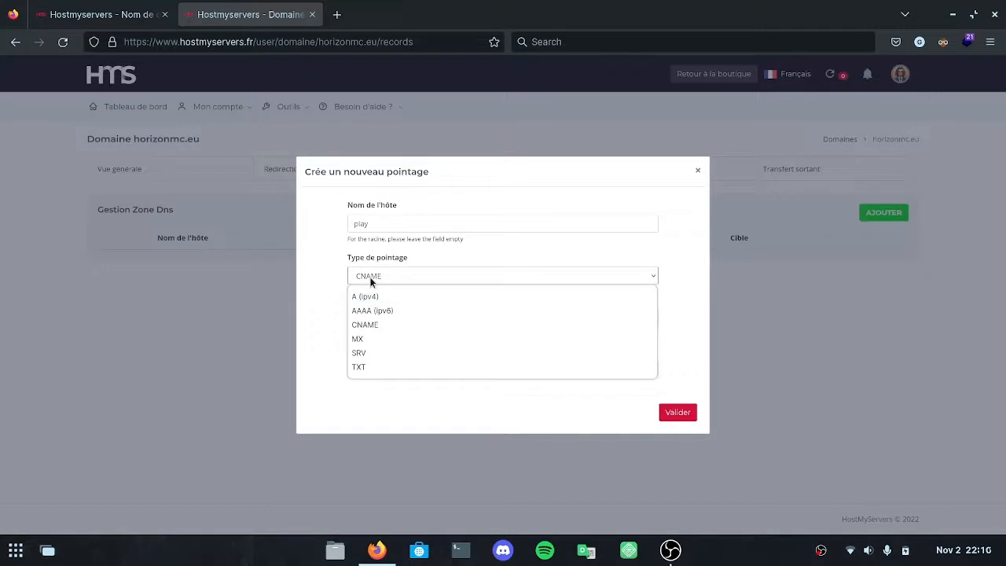
left_click(363, 325)
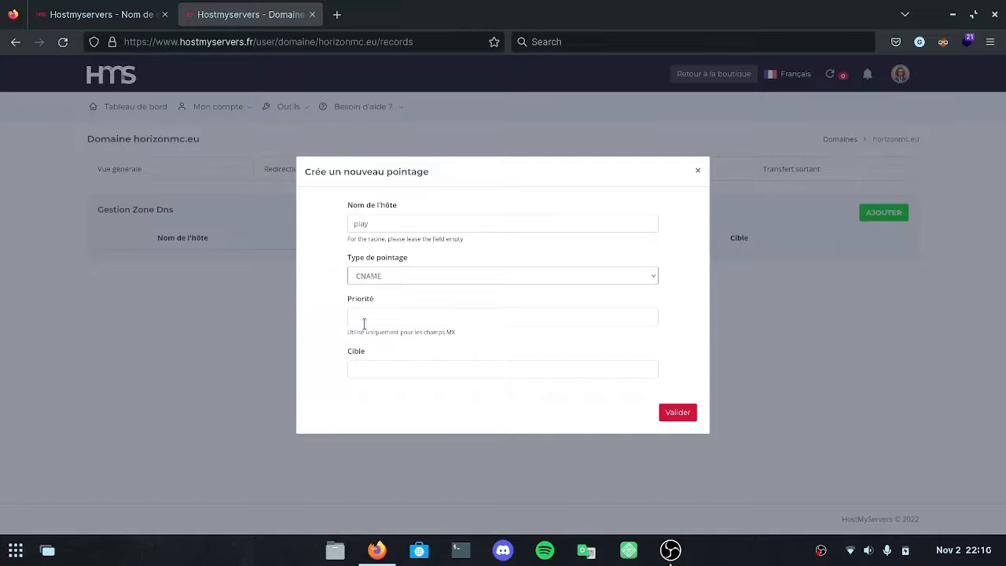
left_click(376, 370)
type("g10.hmserv.eu")
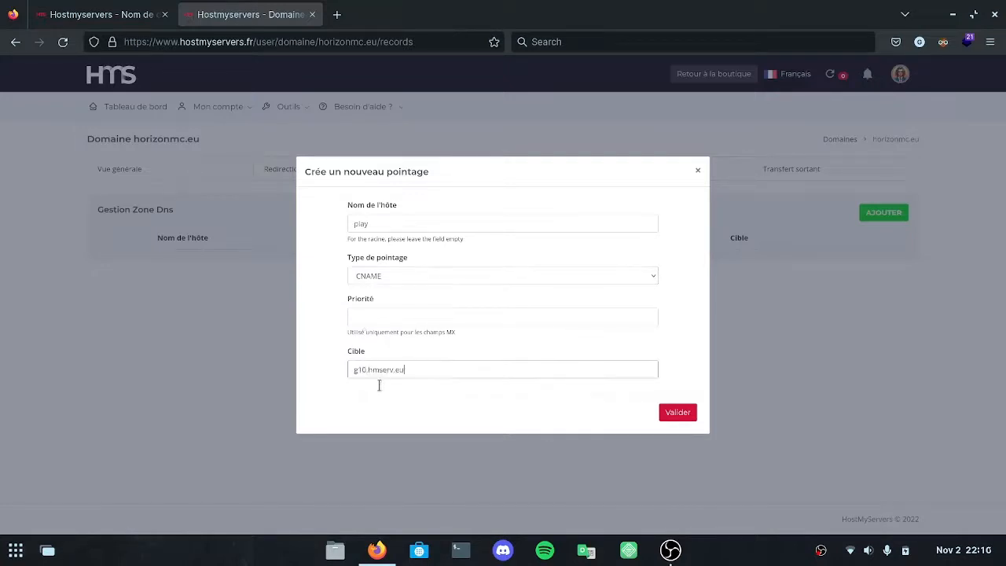
Examine the host name, record type and target entered for the new CNAME record.
left_click_drag(433, 370, 329, 374)
left_click(328, 369)
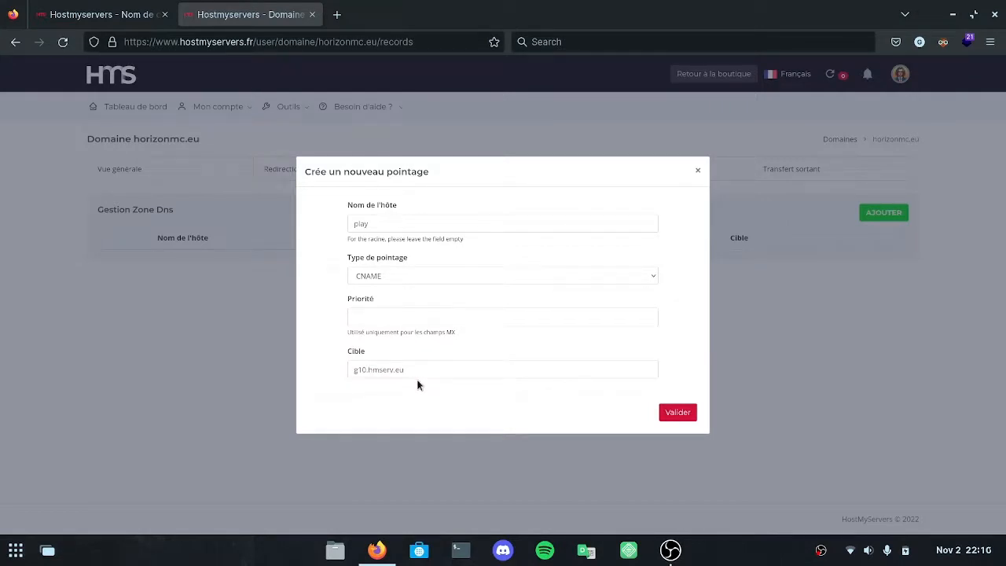
double_click(367, 371)
mouse_move(367, 372)
left_mouse_down()
mouse_move(420, 374)
mouse_move(369, 372)
left_mouse_up()
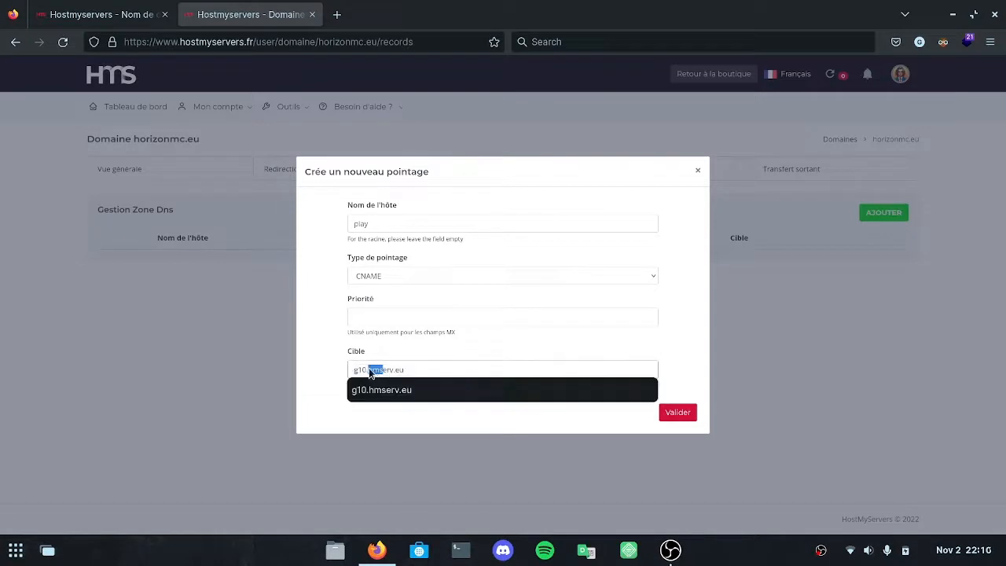
left_click(414, 369)
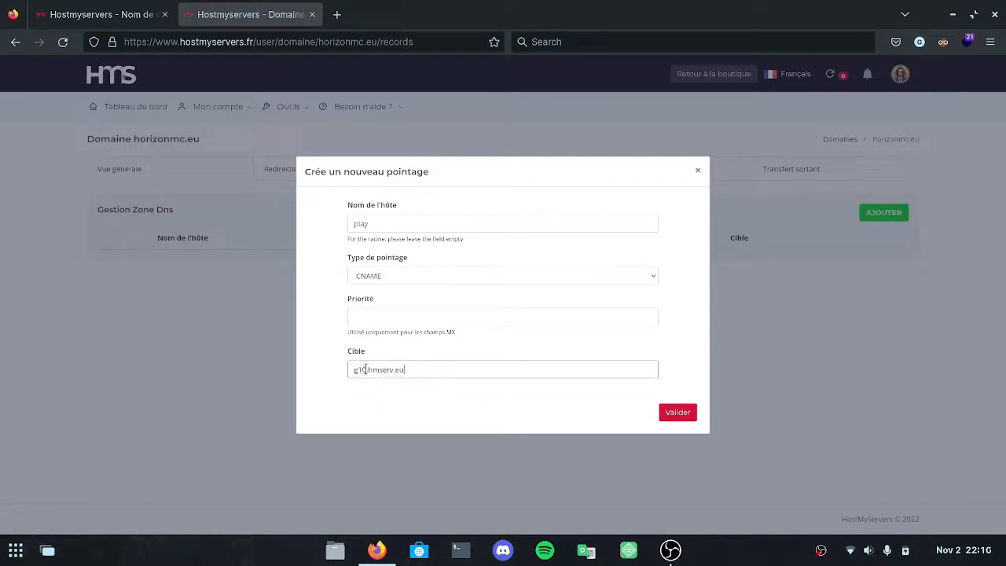
left_click_drag(357, 371, 362, 372)
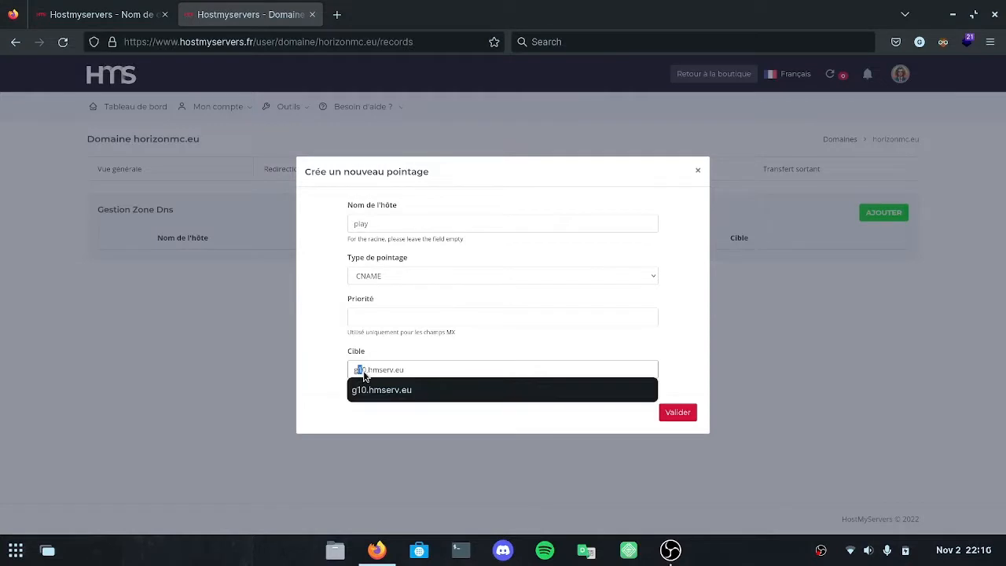
left_click(409, 357)
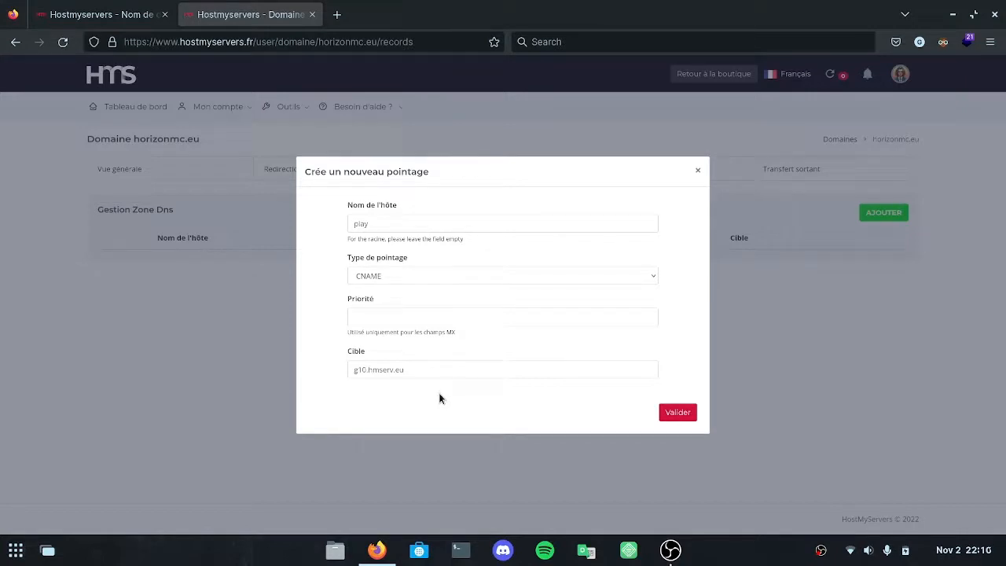
double_click(380, 226)
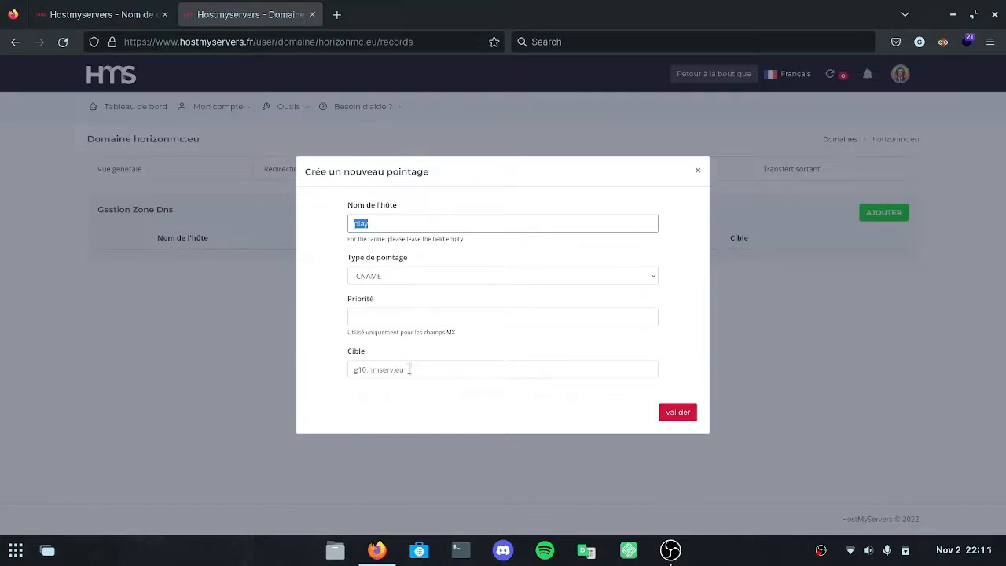
left_click_drag(414, 368, 345, 371)
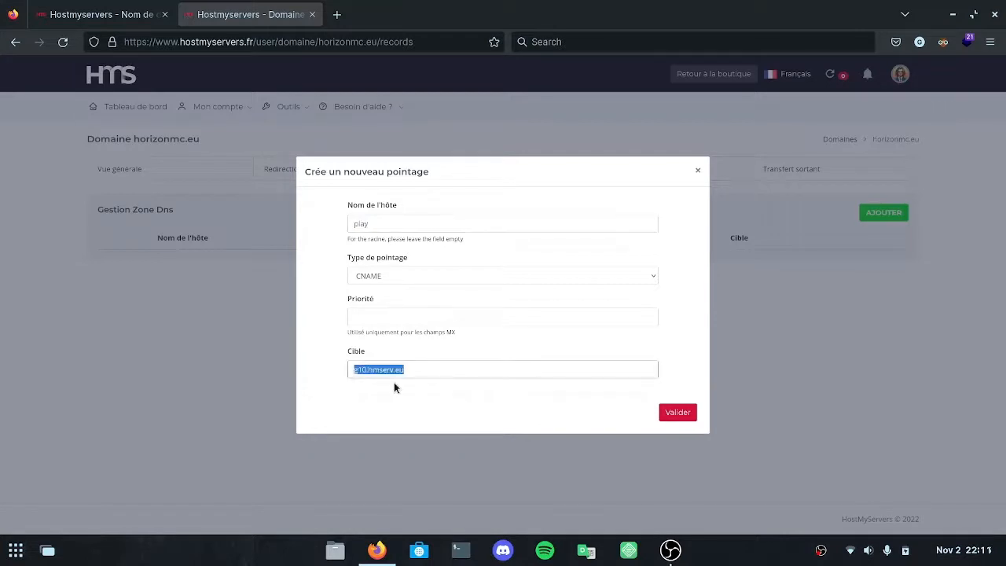
left_click(369, 276)
left_click(382, 326)
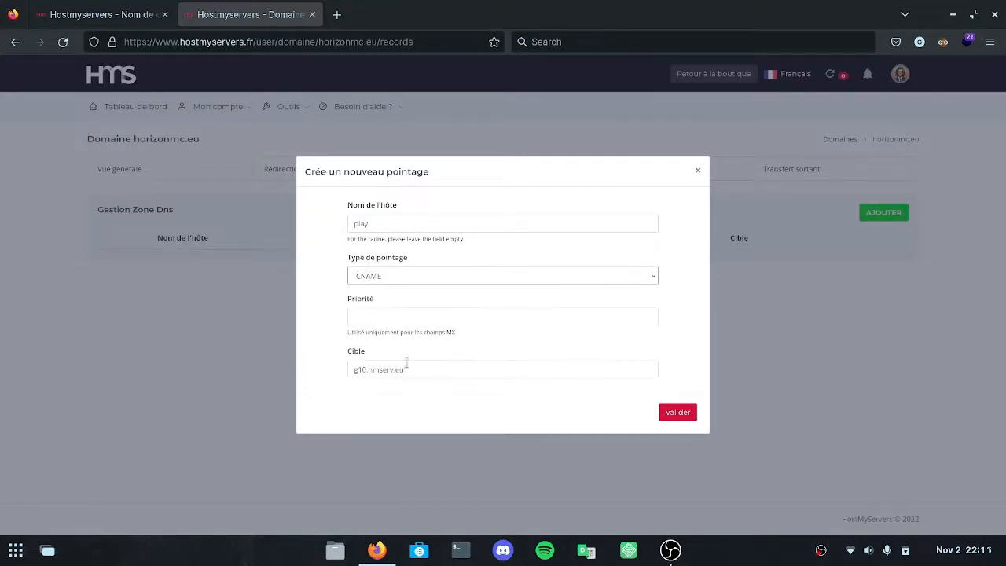
left_click_drag(416, 373, 341, 367)
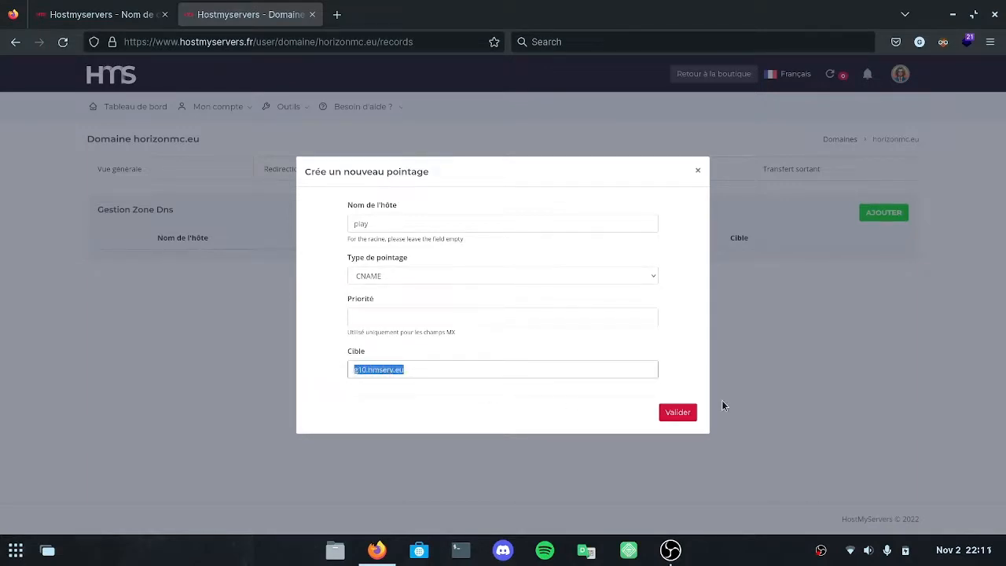
Submit the CNAME record and review its host name, type and target in the DNS zone list.
left_click(679, 415)
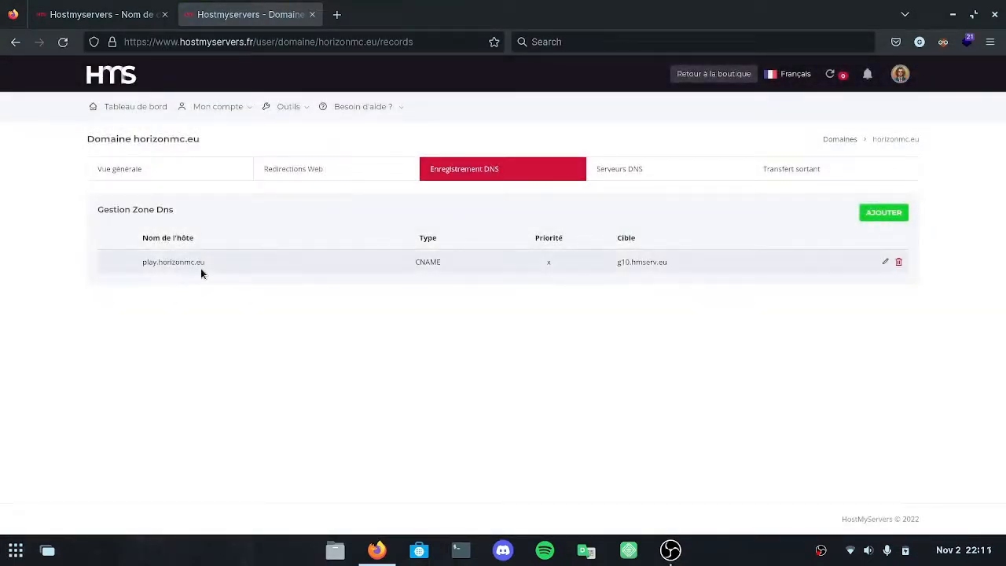
left_click_drag(225, 263, 132, 266)
left_click_drag(411, 262, 453, 263)
left_click(615, 315)
left_click_drag(613, 263, 678, 268)
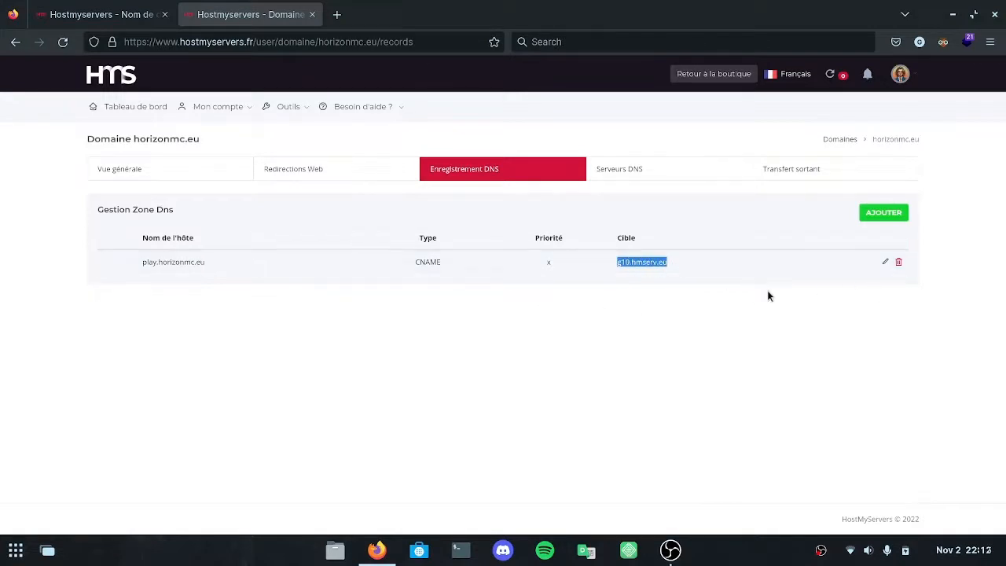
Delete the CNAME record for play.horizonmc.eu from the DNS zone.
left_click(899, 262)
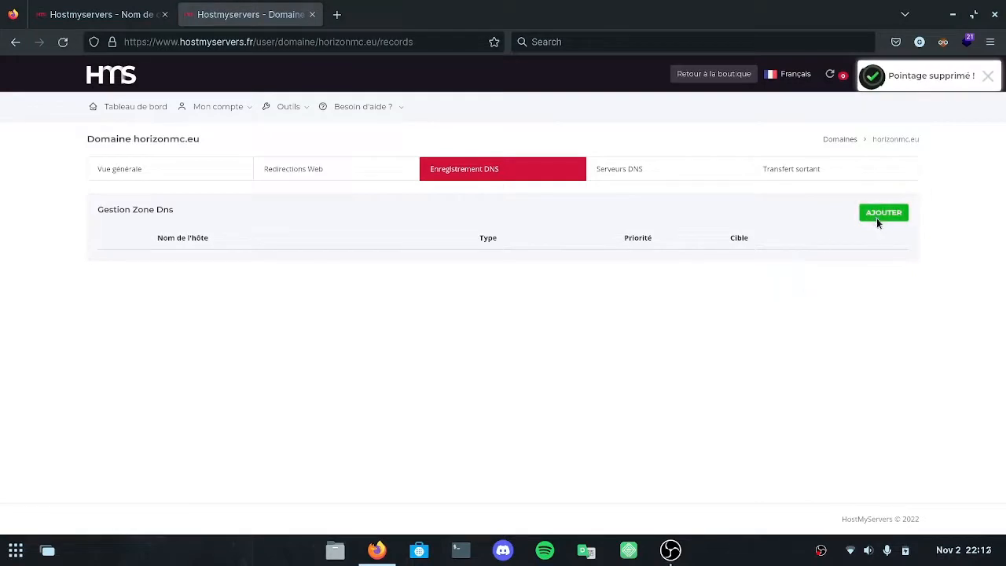
Start another DNS record with the host name play and the type A (ipv4).
left_click(878, 221)
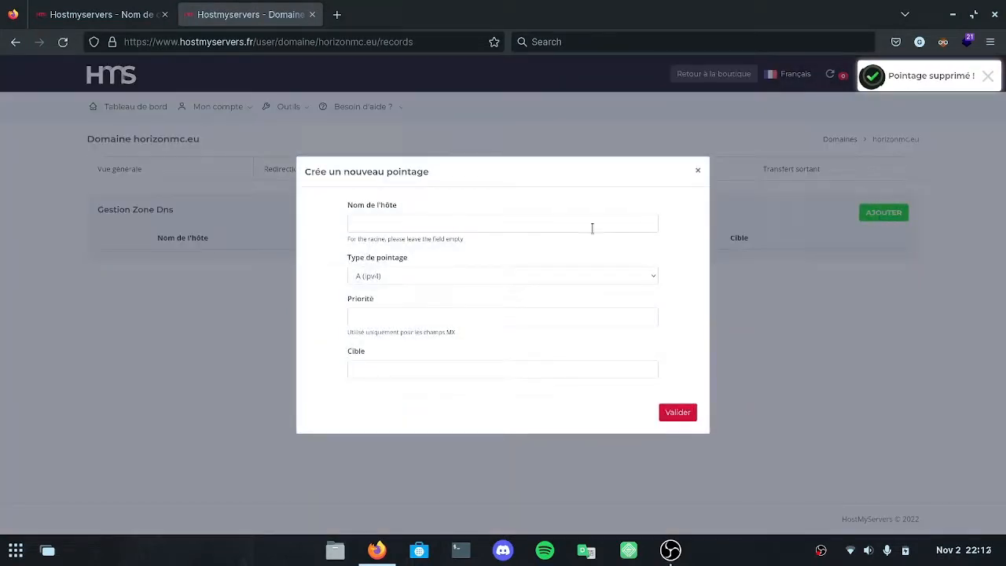
left_click(476, 223)
type("play")
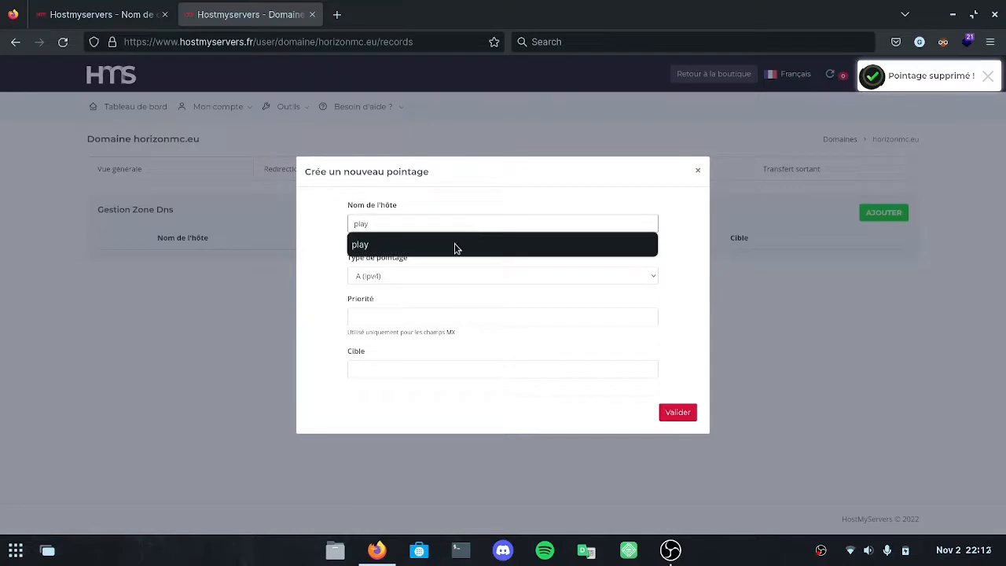
left_click(367, 276)
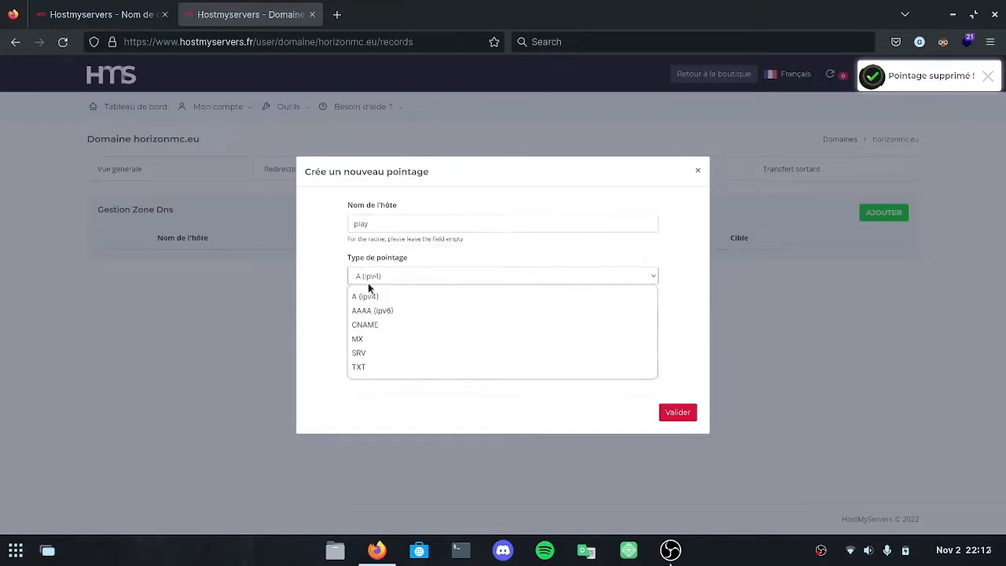
left_click(355, 297)
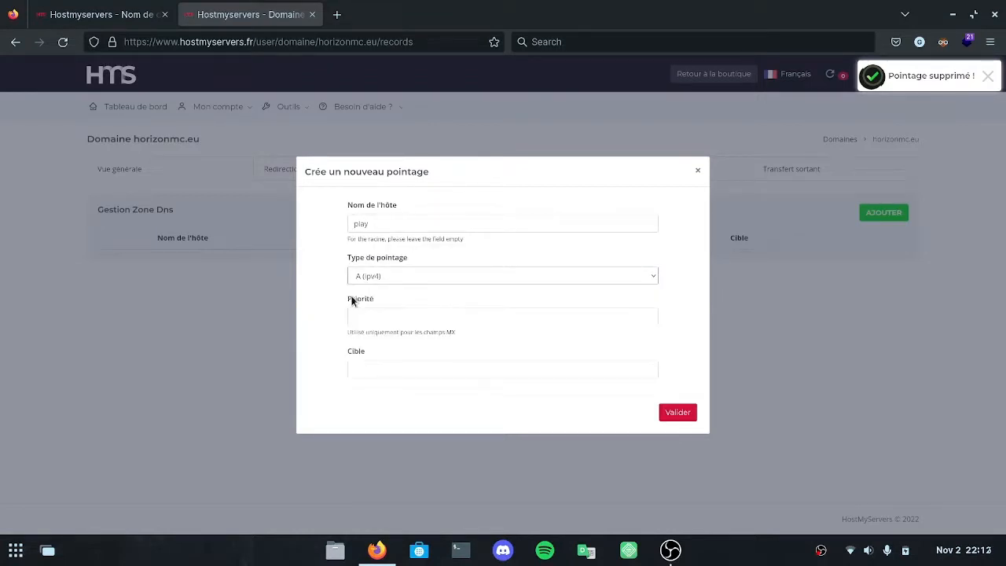
Set the A record's target to 45.145.164.236 and submit the record.
left_click(374, 369)
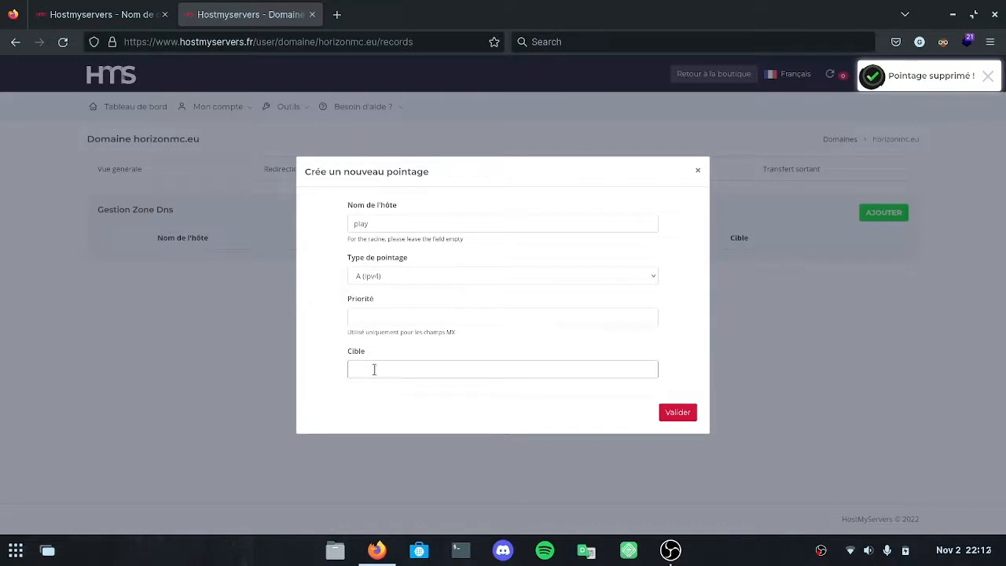
left_click(374, 370)
left_click(383, 399)
left_click_drag(413, 372, 319, 374)
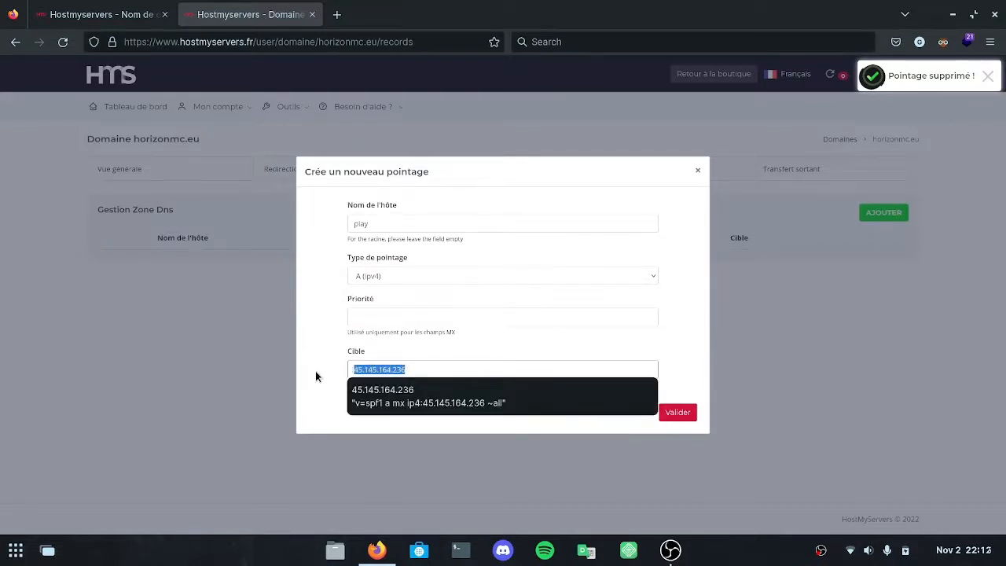
left_click(424, 370)
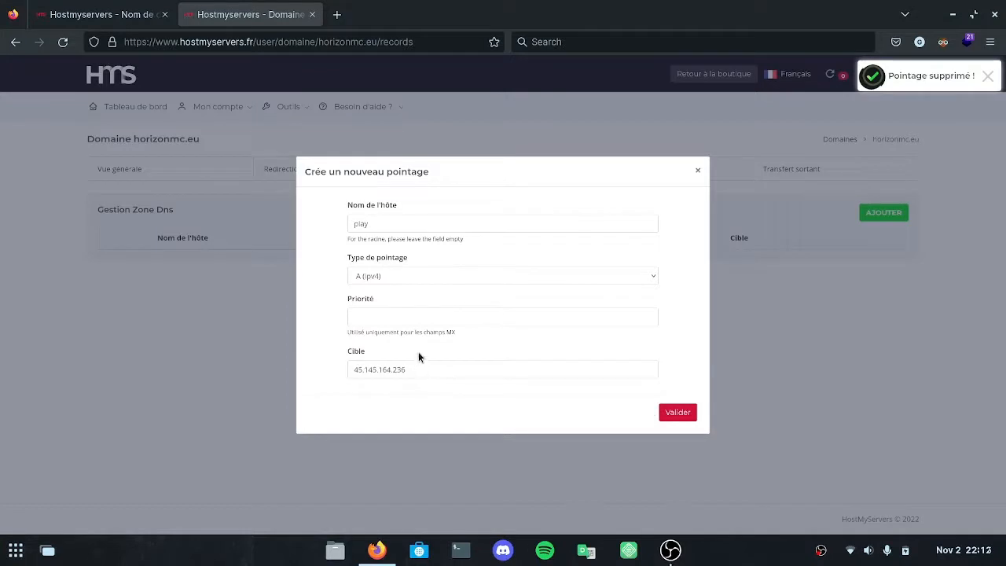
left_click(685, 415)
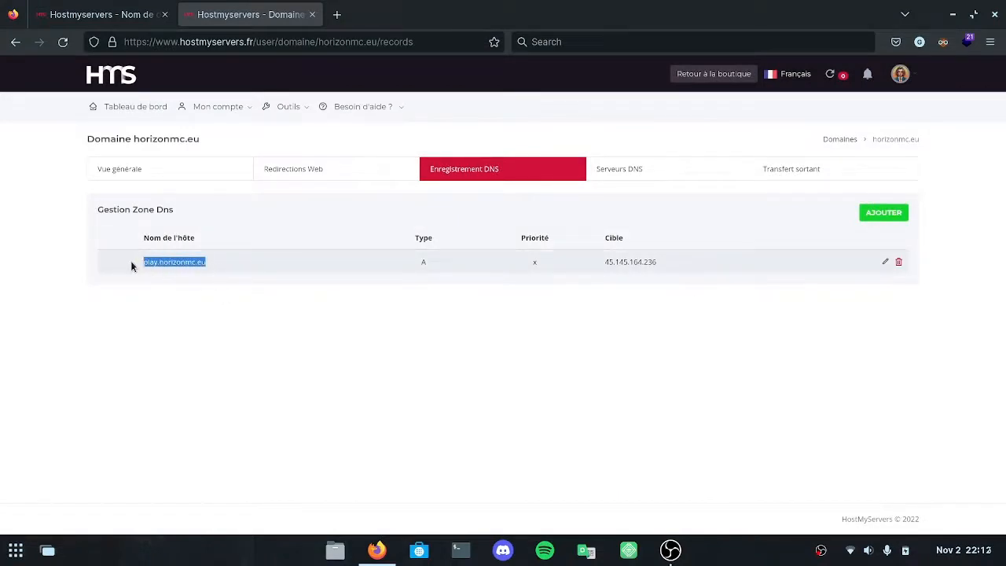
Review the host name, type and target of the A record in the DNS zone list.
left_click_drag(132, 268, 220, 268)
left_click_drag(416, 265, 440, 266)
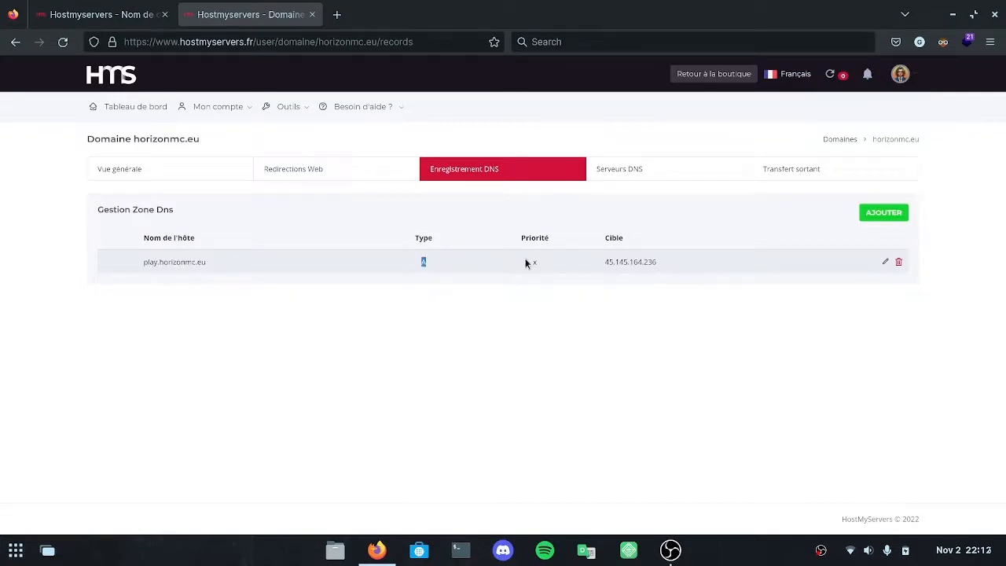
left_click_drag(603, 262, 657, 264)
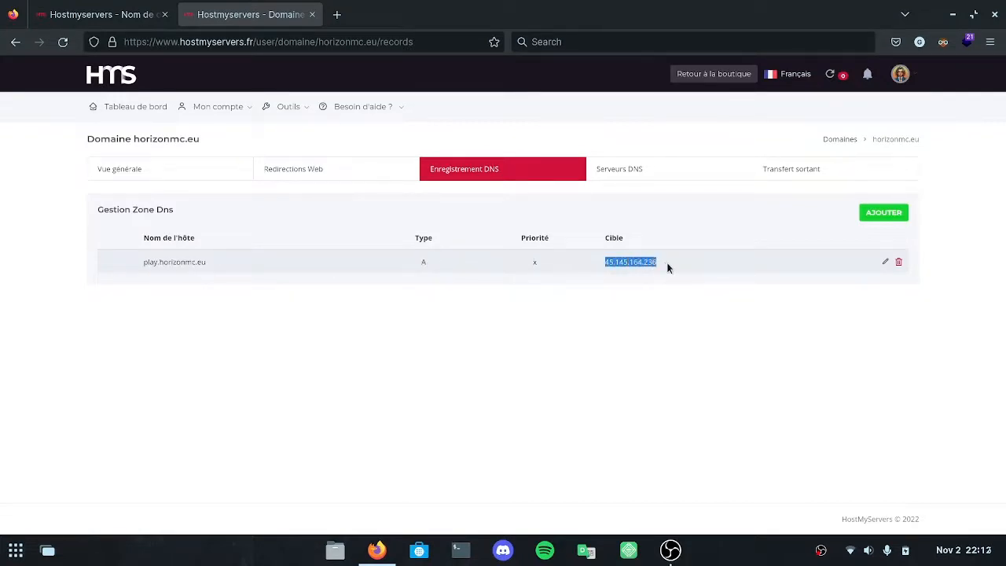